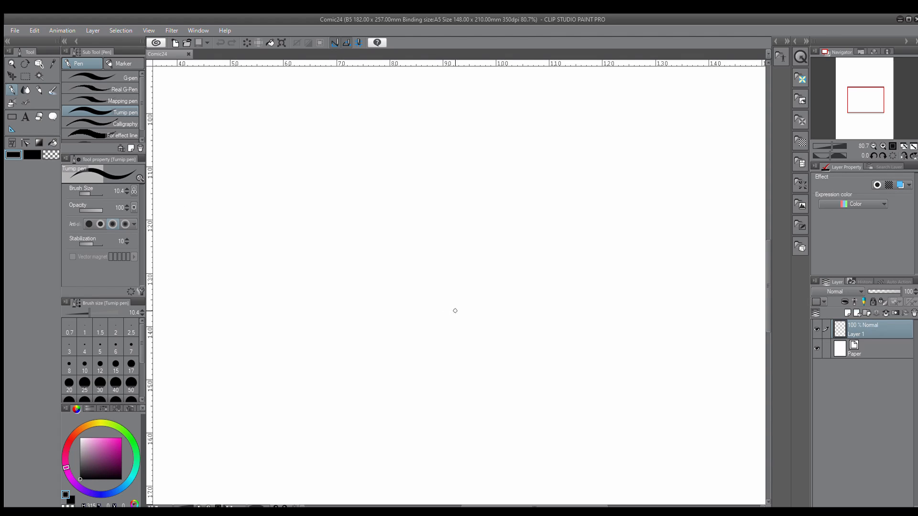
Try out the Turnip pen with a wavy black stroke across the blank page and undo it
{"action": "mouse_move", "coordinate": [391, 295]}
{"action": "left_mouse_down"}
{"action": "mouse_move", "coordinate": [413, 325]}
{"action": "mouse_move", "coordinate": [523, 351]}
{"action": "mouse_move", "coordinate": [586, 343]}
{"action": "mouse_move", "coordinate": [654, 276]}
{"action": "left_mouse_up"}
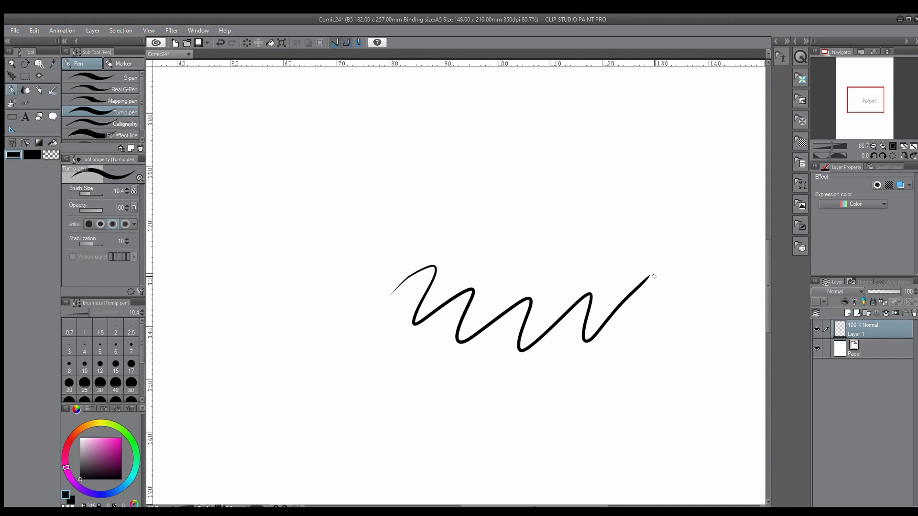
{"action": "key", "text": "ctrl+z"}
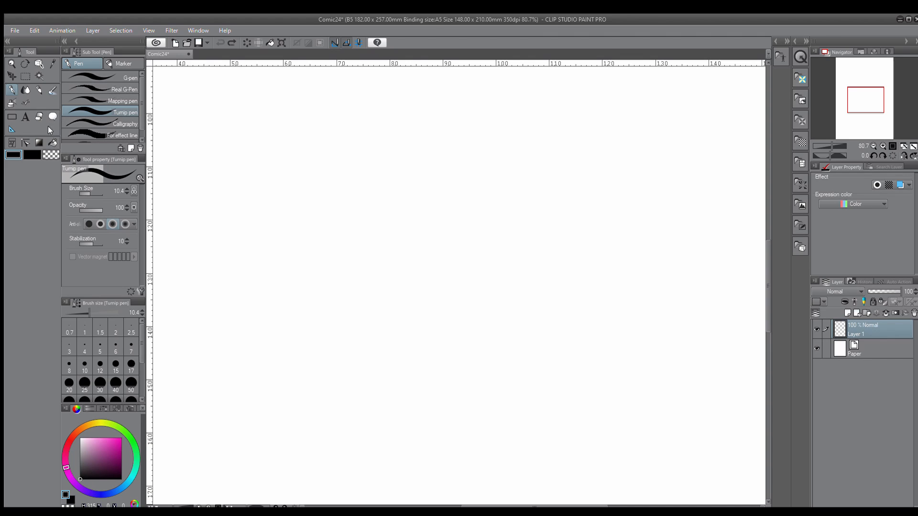
Set the Turnip pen to opacity 45, brush size 12.8 and a light blue colour
{"action": "left_click_drag", "start_coordinate": [91, 205], "coordinate": [85, 206]}
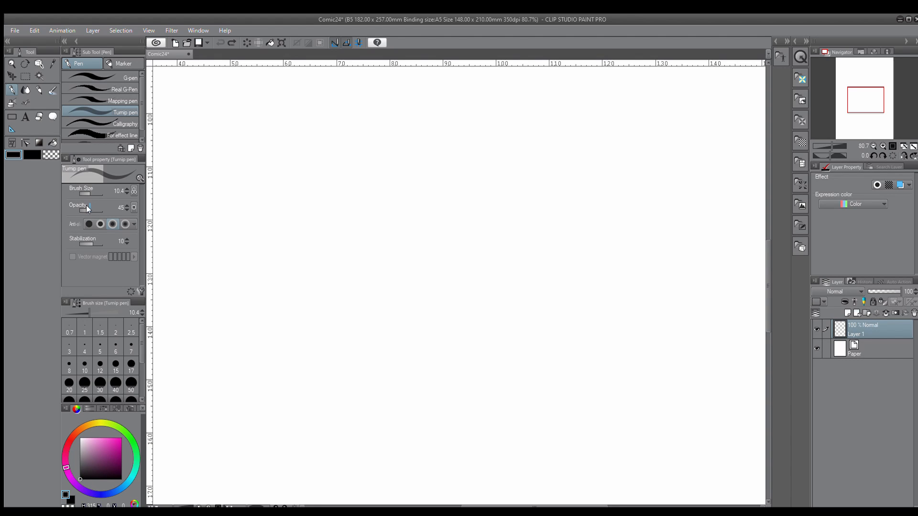
{"action": "left_click_drag", "start_coordinate": [86, 186], "coordinate": [85, 205]}
{"action": "left_click_drag", "start_coordinate": [123, 479], "coordinate": [112, 444]}
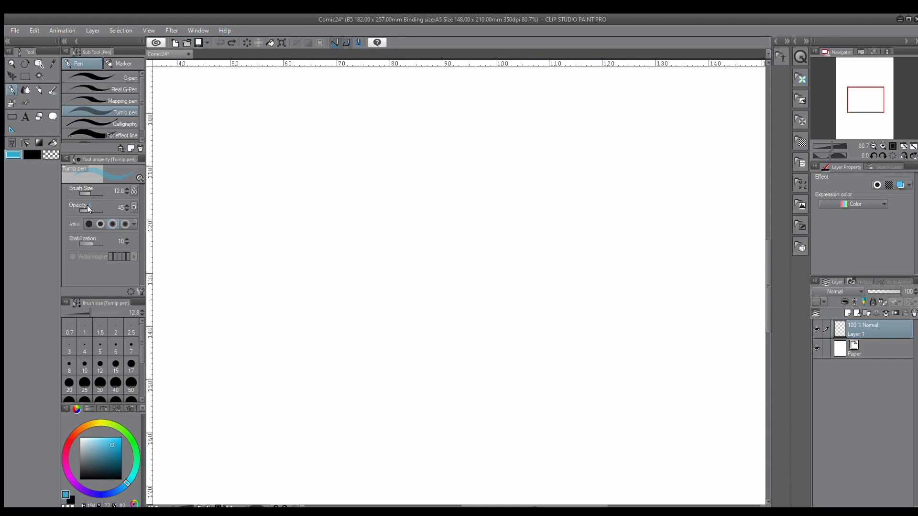
Test the semi-transparent blue pen with a few overlapping strokes and undo them all
{"action": "mouse_move", "coordinate": [354, 194]}
{"action": "left_mouse_down"}
{"action": "mouse_move", "coordinate": [373, 254]}
{"action": "mouse_move", "coordinate": [414, 240]}
{"action": "left_mouse_up"}
{"action": "mouse_move", "coordinate": [410, 191]}
{"action": "left_mouse_down"}
{"action": "mouse_move", "coordinate": [352, 243]}
{"action": "mouse_move", "coordinate": [405, 202]}
{"action": "left_mouse_up"}
{"action": "mouse_move", "coordinate": [340, 254]}
{"action": "left_mouse_down"}
{"action": "mouse_move", "coordinate": [413, 198]}
{"action": "mouse_move", "coordinate": [347, 251]}
{"action": "mouse_move", "coordinate": [421, 195]}
{"action": "left_mouse_up"}
{"action": "left_click_drag", "start_coordinate": [328, 269], "coordinate": [424, 193]}
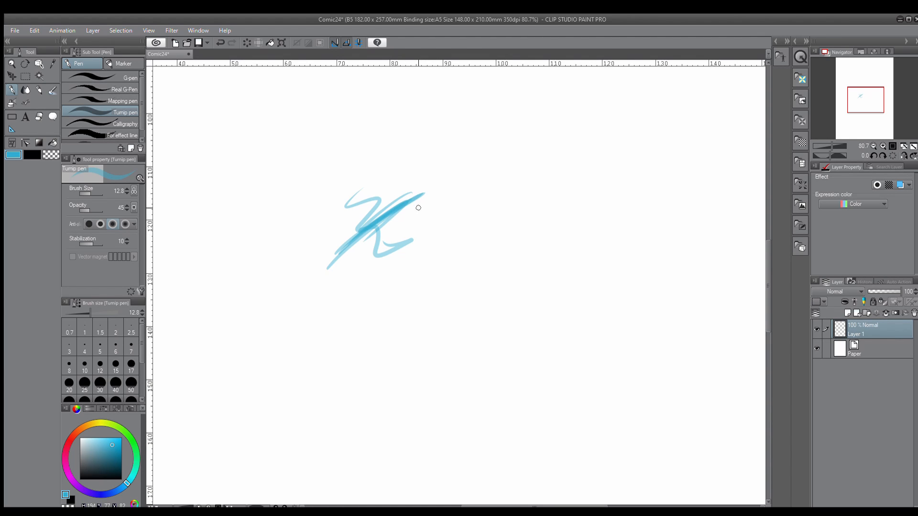
{"action": "key", "text": "ctrl+z"}
{"action": "key", "text": "ctrl+z"}
{"action": "key", "text": "ctrl+z"}
{"action": "key", "text": "ctrl+z"}
{"action": "key", "text": "ctrl+z"}
{"action": "key", "text": "ctrl+z"}
{"action": "key", "text": "ctrl+z"}
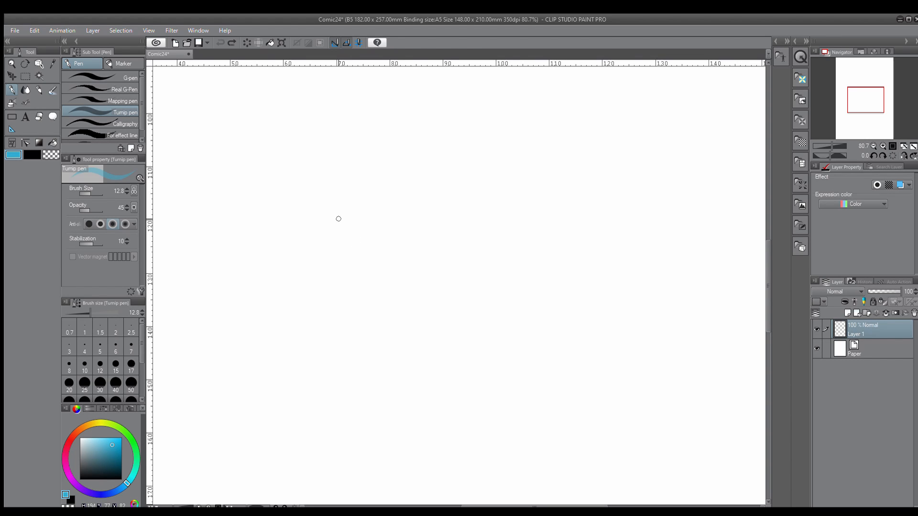
Sketch a cat head's two pointed ears and the curved top of the head joining them in light blue
{"action": "left_click_drag", "start_coordinate": [336, 227], "coordinate": [344, 170]}
{"action": "left_click_drag", "start_coordinate": [339, 209], "coordinate": [353, 150]}
{"action": "left_click_drag", "start_coordinate": [352, 159], "coordinate": [384, 192]}
{"action": "left_click_drag", "start_coordinate": [353, 154], "coordinate": [403, 207]}
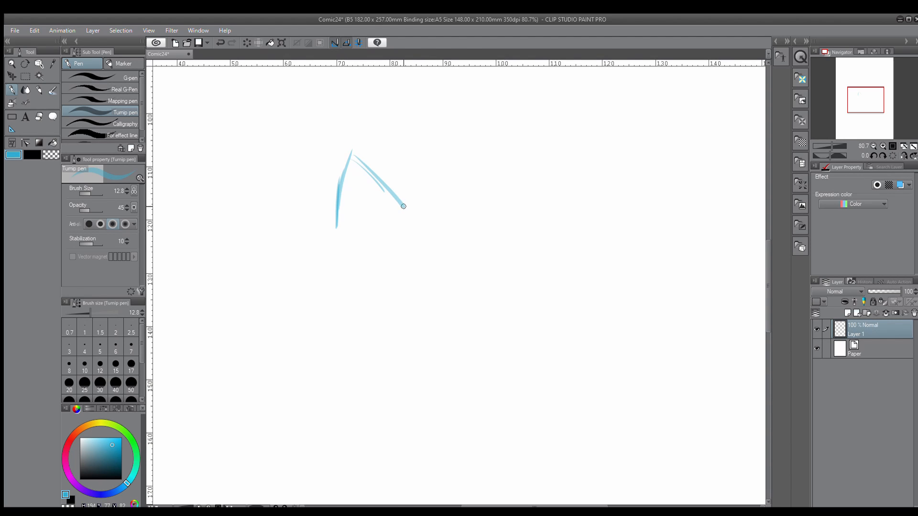
{"action": "mouse_move", "coordinate": [351, 153]}
{"action": "left_mouse_down"}
{"action": "mouse_move", "coordinate": [399, 202]}
{"action": "mouse_move", "coordinate": [483, 183]}
{"action": "mouse_move", "coordinate": [500, 158]}
{"action": "left_mouse_up"}
{"action": "mouse_move", "coordinate": [477, 192]}
{"action": "left_mouse_down"}
{"action": "mouse_move", "coordinate": [515, 131]}
{"action": "mouse_move", "coordinate": [538, 185]}
{"action": "left_mouse_up"}
{"action": "left_click_drag", "start_coordinate": [520, 134], "coordinate": [548, 203]}
Sketch the rounded cheeks and chin below the ears with several overlapping strokes to close the face
{"action": "left_click_drag", "start_coordinate": [333, 231], "coordinate": [486, 335]}
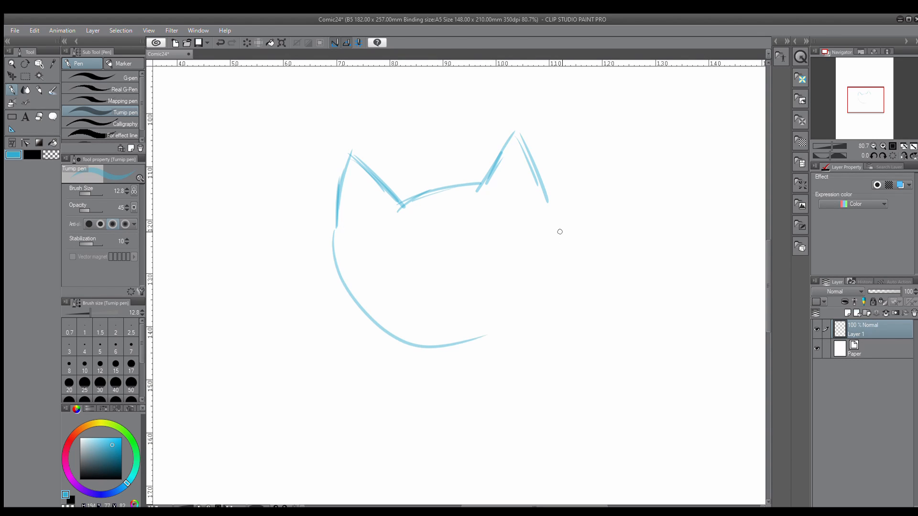
{"action": "left_click_drag", "start_coordinate": [549, 206], "coordinate": [476, 358]}
{"action": "mouse_move", "coordinate": [333, 223]}
{"action": "left_mouse_down"}
{"action": "mouse_move", "coordinate": [329, 242]}
{"action": "mouse_move", "coordinate": [492, 357]}
{"action": "left_mouse_up"}
{"action": "left_click_drag", "start_coordinate": [393, 335], "coordinate": [548, 310]}
{"action": "mouse_move", "coordinate": [544, 203]}
{"action": "left_mouse_down"}
{"action": "mouse_move", "coordinate": [555, 250]}
{"action": "mouse_move", "coordinate": [501, 353]}
{"action": "left_mouse_up"}
Sketch a triangular nose in the middle of the face and two small round eyes above it
{"action": "left_click_drag", "start_coordinate": [441, 275], "coordinate": [470, 297]}
{"action": "mouse_move", "coordinate": [438, 272]}
{"action": "left_mouse_down"}
{"action": "mouse_move", "coordinate": [486, 258]}
{"action": "mouse_move", "coordinate": [469, 299]}
{"action": "left_mouse_up"}
{"action": "left_click_drag", "start_coordinate": [405, 234], "coordinate": [409, 232]}
{"action": "mouse_move", "coordinate": [490, 216]}
{"action": "left_mouse_down"}
{"action": "mouse_move", "coordinate": [478, 225]}
{"action": "mouse_move", "coordinate": [486, 221]}
{"action": "left_mouse_up"}
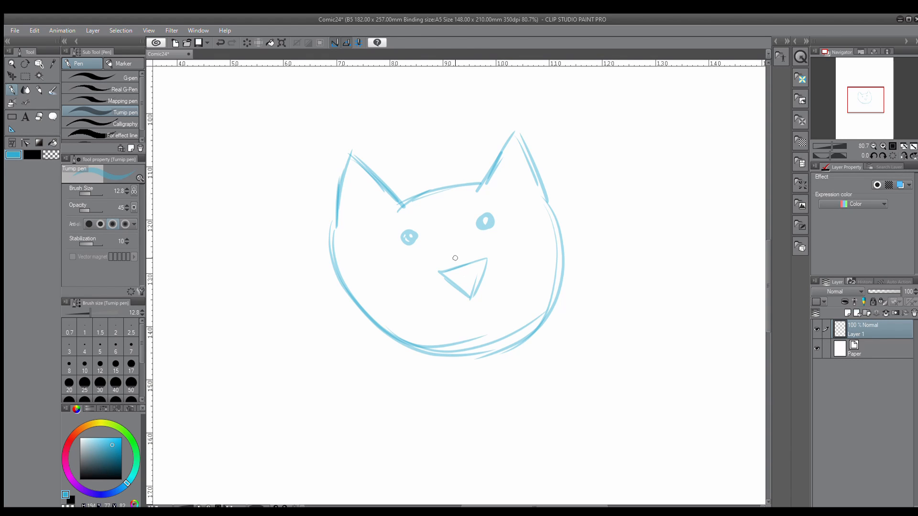
Add inner-ear lines to both ears and two tilted guidelines crossing at the nose
{"action": "mouse_move", "coordinate": [352, 177]}
{"action": "left_mouse_down"}
{"action": "mouse_move", "coordinate": [345, 216]}
{"action": "mouse_move", "coordinate": [380, 209]}
{"action": "left_mouse_up"}
{"action": "left_click_drag", "start_coordinate": [511, 161], "coordinate": [500, 183]}
{"action": "left_click_drag", "start_coordinate": [520, 159], "coordinate": [528, 191]}
{"action": "left_click_drag", "start_coordinate": [440, 161], "coordinate": [506, 412]}
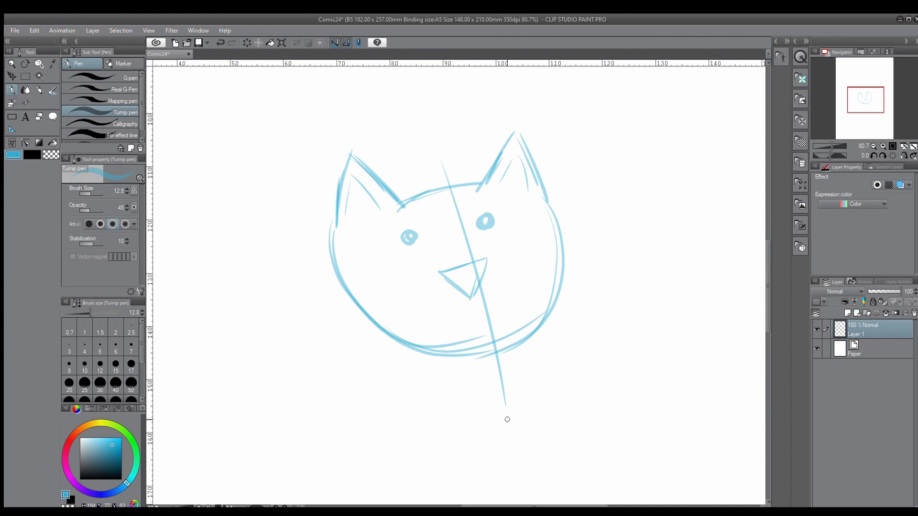
{"action": "left_click_drag", "start_coordinate": [353, 296], "coordinate": [595, 226]}
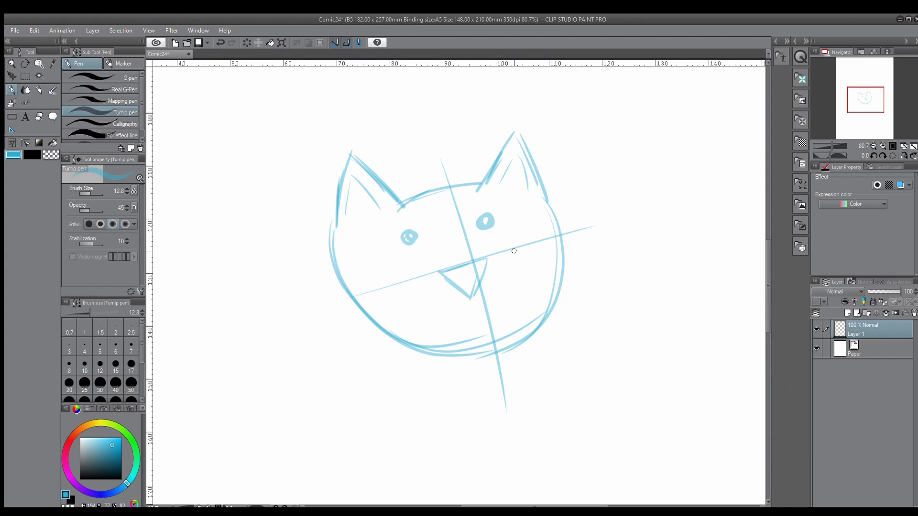
Rename the drawing layer "sketch" and add a new raster layer above it
{"action": "double_click", "coordinate": [849, 334]}
{"action": "type", "text": "sketch"}
{"action": "key", "text": "Return"}
{"action": "left_click", "coordinate": [848, 313]}
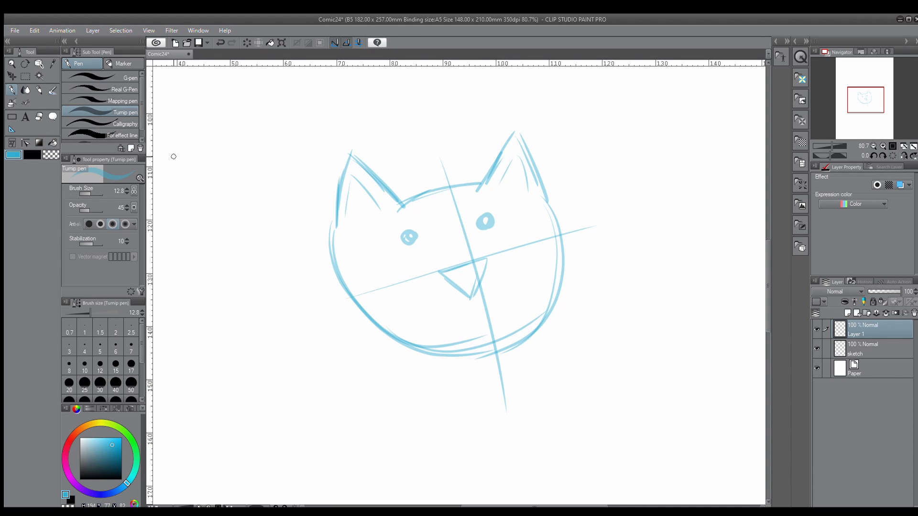
Set the pen to black, opacity 100 and brush size 10, trying it with a scribble that is undone
{"action": "left_click", "coordinate": [80, 479]}
{"action": "left_click_drag", "start_coordinate": [84, 201], "coordinate": [110, 200]}
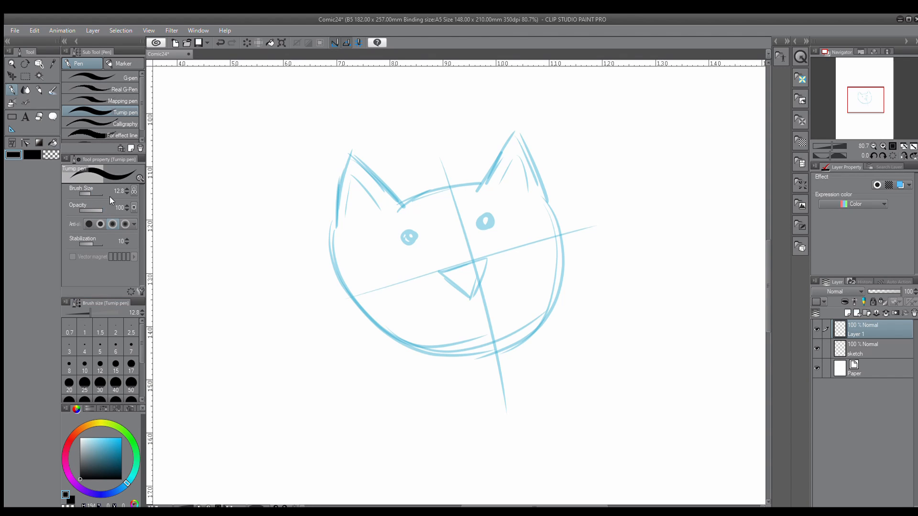
{"action": "left_click", "coordinate": [127, 193]}
{"action": "left_click", "coordinate": [126, 192]}
{"action": "left_click", "coordinate": [126, 193]}
{"action": "mouse_move", "coordinate": [523, 229]}
{"action": "left_mouse_down"}
{"action": "mouse_move", "coordinate": [521, 267]}
{"action": "mouse_move", "coordinate": [581, 275]}
{"action": "mouse_move", "coordinate": [600, 262]}
{"action": "left_mouse_up"}
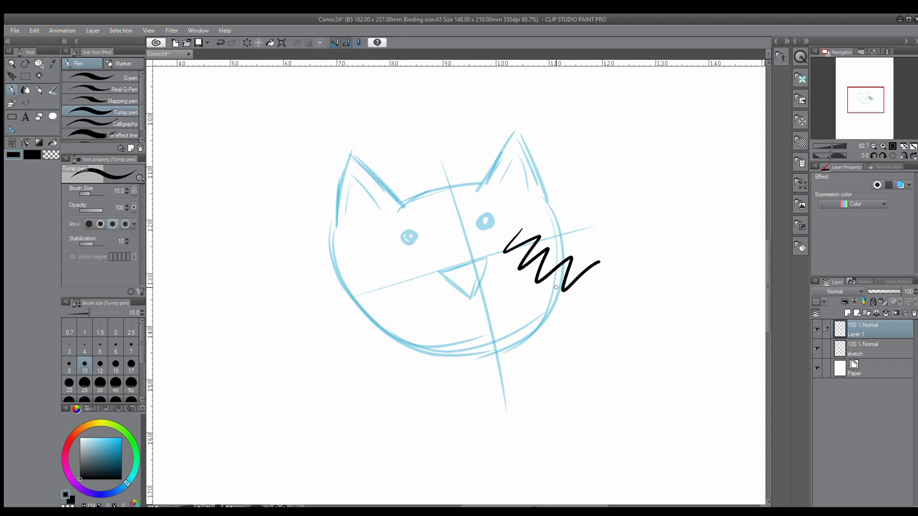
{"action": "key", "text": "ctrl+z"}
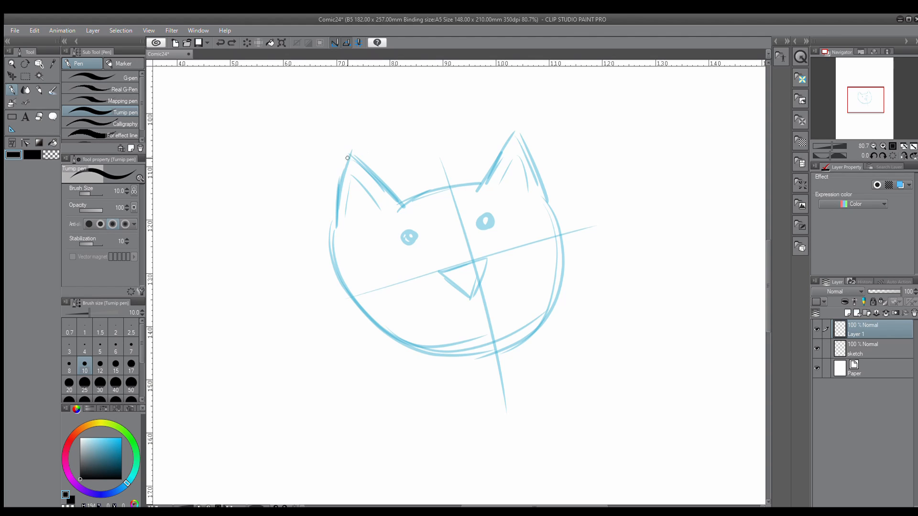
Ink both cat ears and the top of the head in black over the blue sketch
{"action": "left_click_drag", "start_coordinate": [351, 152], "coordinate": [336, 215]}
{"action": "left_click_drag", "start_coordinate": [350, 154], "coordinate": [400, 204]}
{"action": "left_click", "coordinate": [12, 63]}
{"action": "left_click_drag", "start_coordinate": [450, 201], "coordinate": [466, 232]}
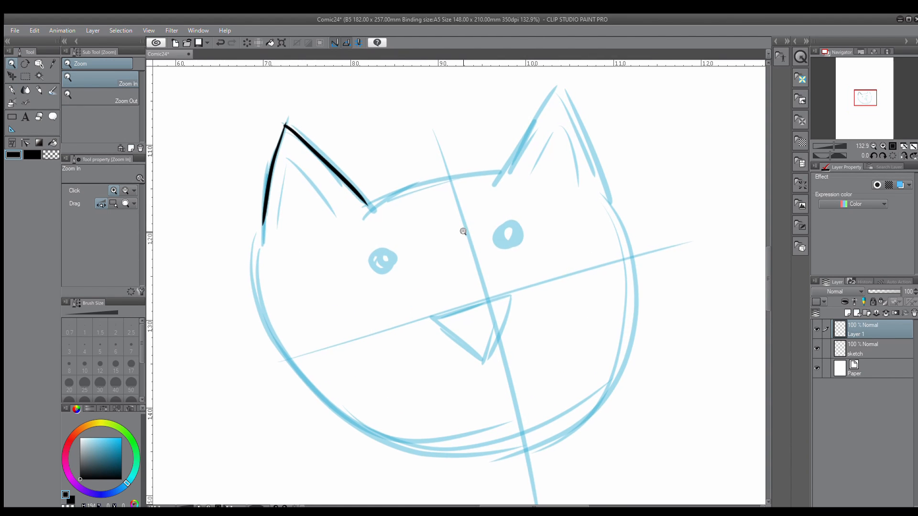
{"action": "left_click", "coordinate": [11, 91]}
{"action": "left_click_drag", "start_coordinate": [366, 204], "coordinate": [514, 171]}
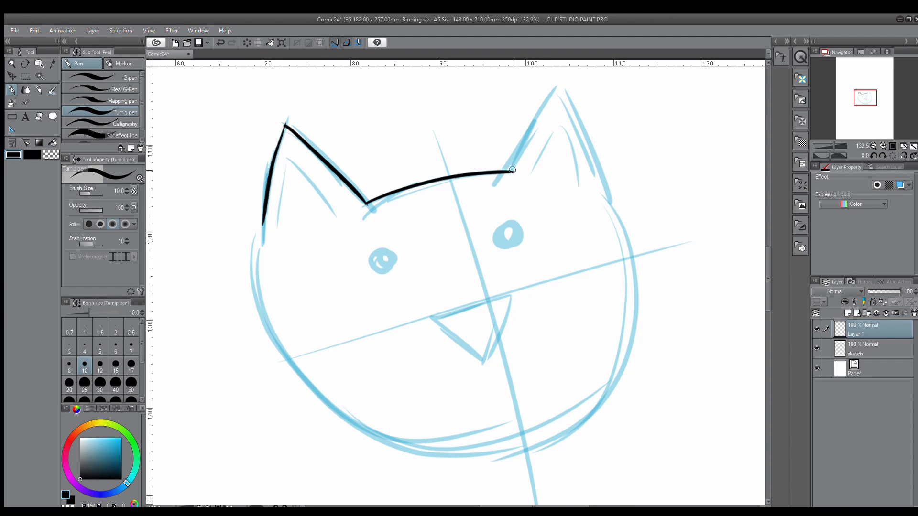
{"action": "mouse_move", "coordinate": [505, 174]}
{"action": "left_mouse_down"}
{"action": "mouse_move", "coordinate": [561, 85]}
{"action": "mouse_move", "coordinate": [608, 209]}
{"action": "left_mouse_up"}
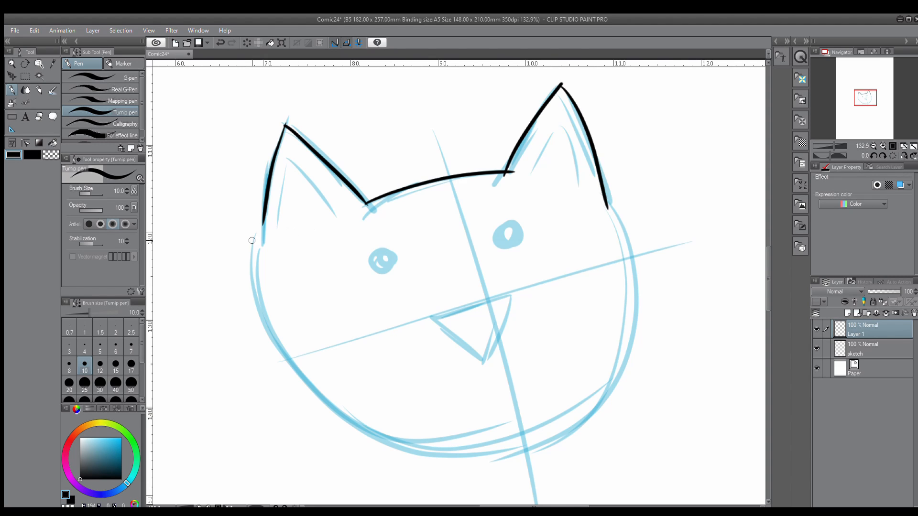
Ink both sides of the face in black from the ears down towards the chin
{"action": "mouse_move", "coordinate": [266, 227]}
{"action": "left_mouse_down"}
{"action": "mouse_move", "coordinate": [258, 263]}
{"action": "mouse_move", "coordinate": [275, 350]}
{"action": "mouse_move", "coordinate": [481, 440]}
{"action": "left_mouse_up"}
{"action": "mouse_move", "coordinate": [608, 204]}
{"action": "left_mouse_down"}
{"action": "mouse_move", "coordinate": [614, 218]}
{"action": "mouse_move", "coordinate": [507, 439]}
{"action": "mouse_move", "coordinate": [528, 438]}
{"action": "left_mouse_up"}
{"action": "key", "text": "ctrl+z"}
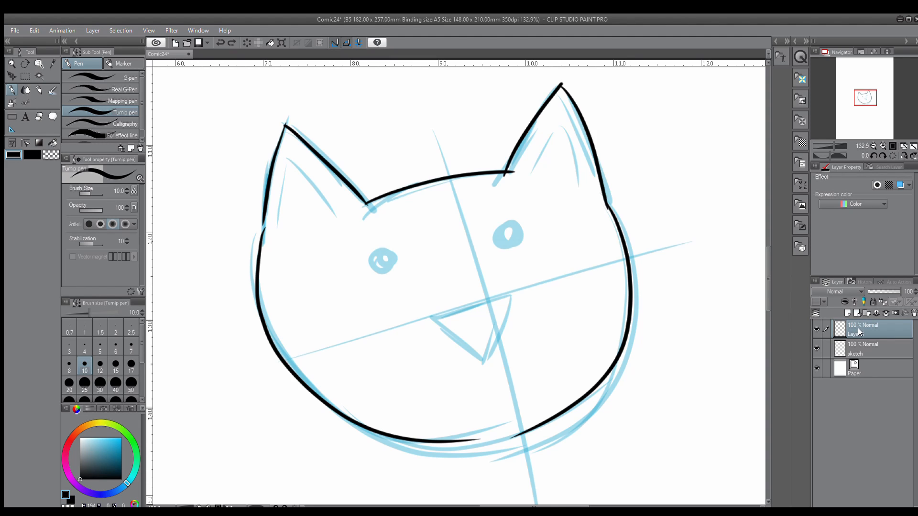
Lower the opacity of the sketch layer to 53%
{"action": "left_click", "coordinate": [859, 350]}
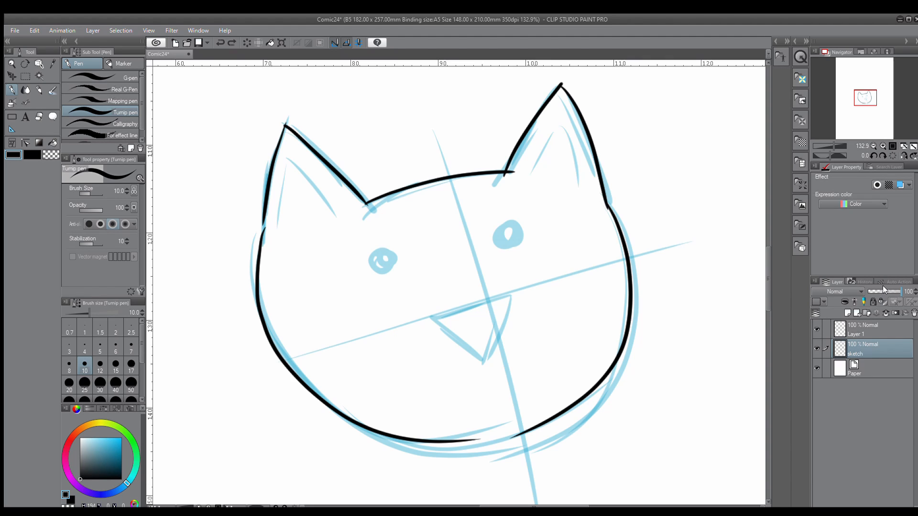
{"action": "left_click_drag", "start_coordinate": [884, 292], "coordinate": [882, 289]}
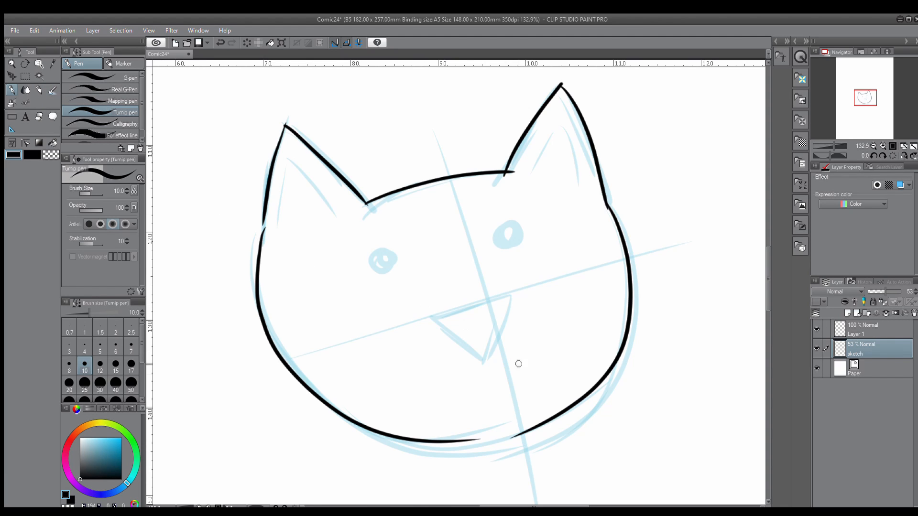
{"action": "left_click", "coordinate": [12, 90]}
{"action": "left_click_drag", "start_coordinate": [471, 441], "coordinate": [536, 432]}
{"action": "key", "text": "ctrl+z"}
On the line-art layer, close the outline gaps at the chin and below the left ear
{"action": "left_click", "coordinate": [857, 326]}
{"action": "left_click_drag", "start_coordinate": [458, 440], "coordinate": [539, 423]}
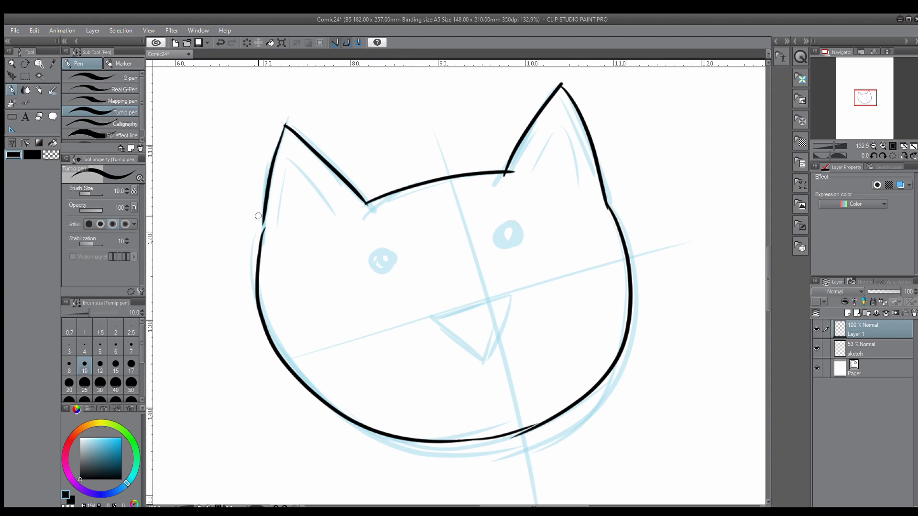
{"action": "left_click_drag", "start_coordinate": [263, 219], "coordinate": [261, 233]}
Ink the triangular nose and the two round eyes in black over the sketch
{"action": "mouse_move", "coordinate": [430, 318]}
{"action": "left_mouse_down"}
{"action": "mouse_move", "coordinate": [492, 303]}
{"action": "mouse_move", "coordinate": [431, 319]}
{"action": "mouse_move", "coordinate": [485, 353]}
{"action": "left_mouse_up"}
{"action": "left_click_drag", "start_coordinate": [501, 297], "coordinate": [482, 364]}
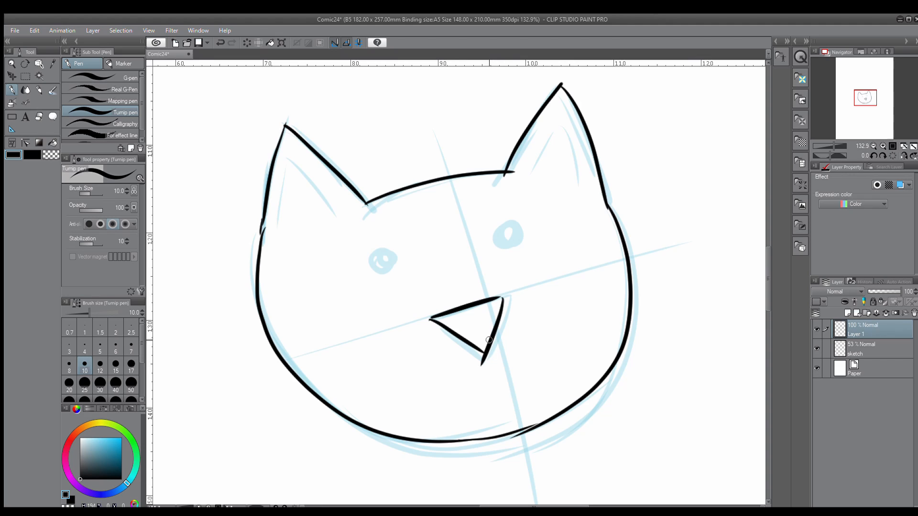
{"action": "left_click_drag", "start_coordinate": [390, 249], "coordinate": [395, 254]}
{"action": "left_click_drag", "start_coordinate": [503, 226], "coordinate": [508, 226]}
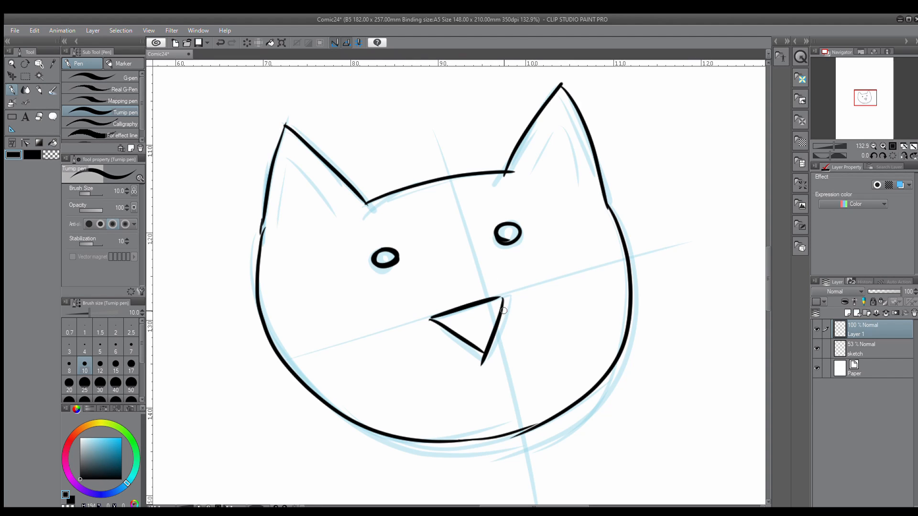
Rename the line-art layer "outline" and insert a layer named "colour" directly above the sketch layer
{"action": "left_click", "coordinate": [12, 65]}
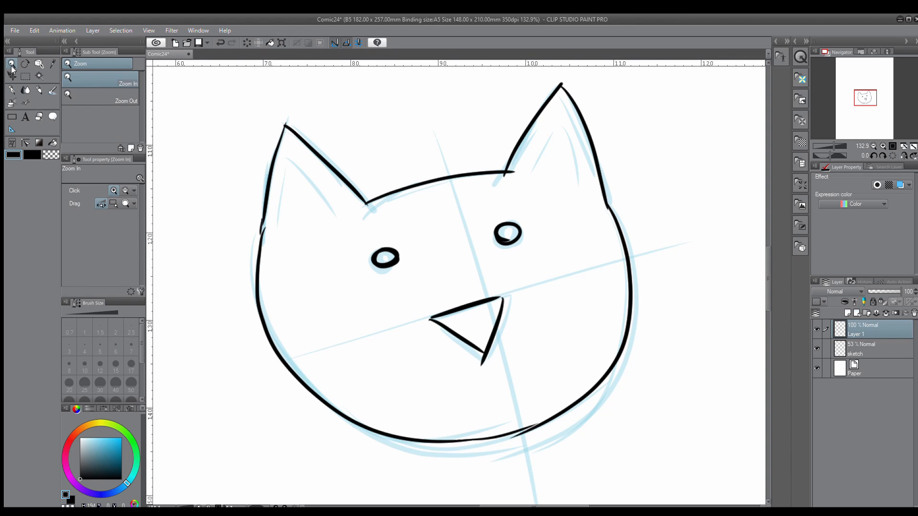
{"action": "left_click_drag", "start_coordinate": [566, 323], "coordinate": [556, 314]}
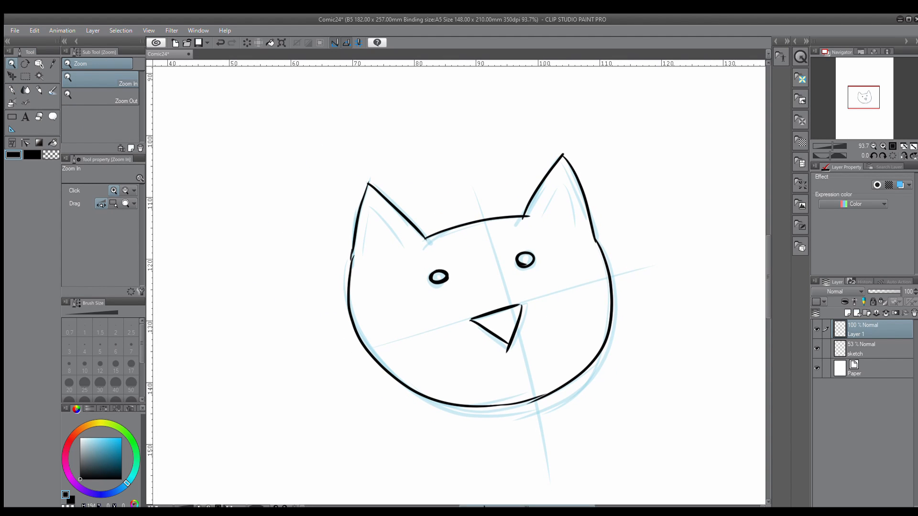
{"action": "left_click_drag", "start_coordinate": [482, 506], "coordinate": [489, 505]}
{"action": "left_click_drag", "start_coordinate": [766, 272], "coordinate": [766, 280]}
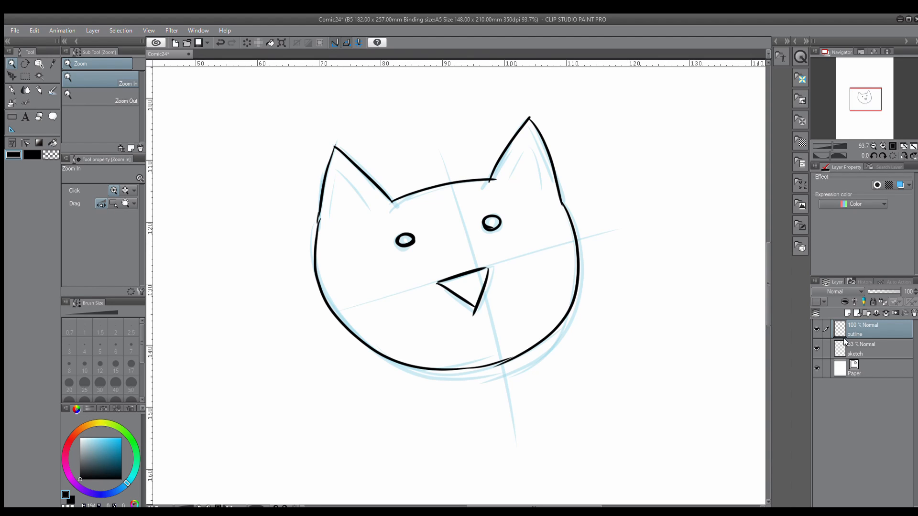
{"action": "left_click", "coordinate": [855, 350]}
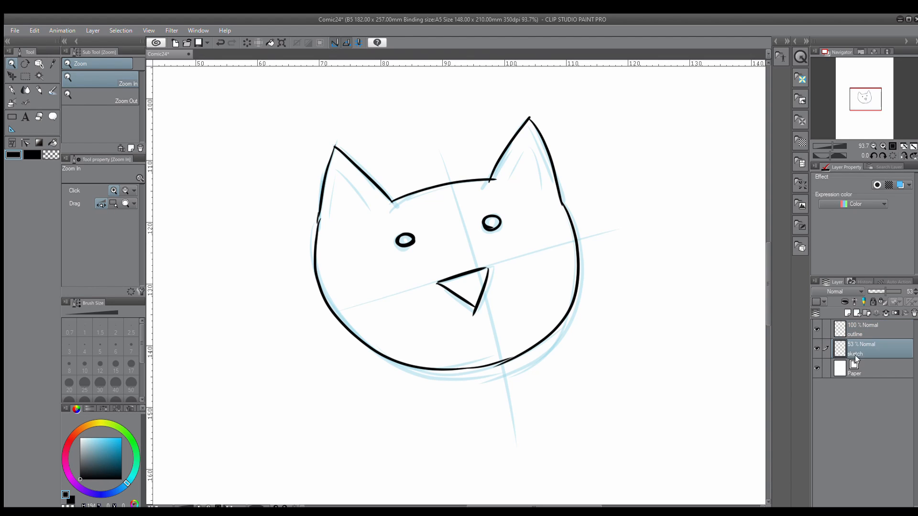
{"action": "left_click", "coordinate": [848, 313]}
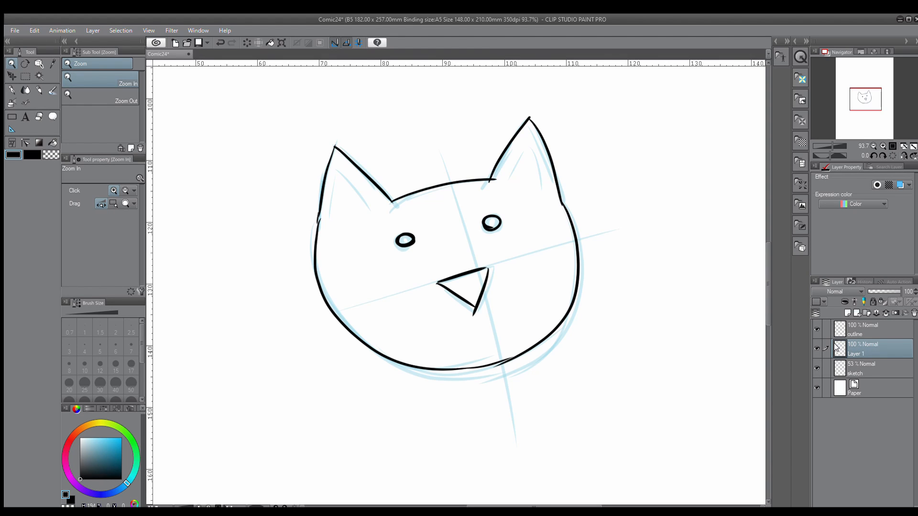
{"action": "left_click", "coordinate": [839, 411]}
Hide the sketch layer
{"action": "left_click", "coordinate": [854, 366]}
{"action": "left_click", "coordinate": [814, 367]}
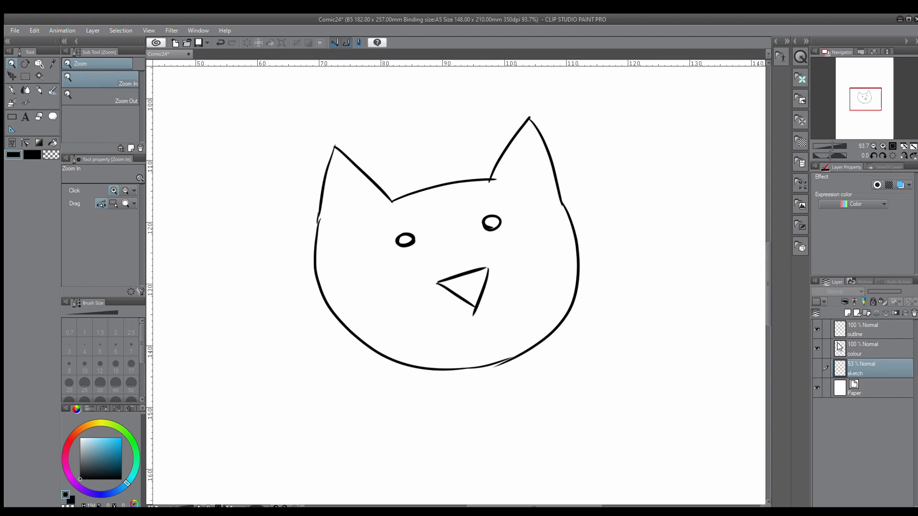
Make the colour layer active and set the Turnip pen to light pink with a brush size of 52.6
{"action": "left_click", "coordinate": [861, 330]}
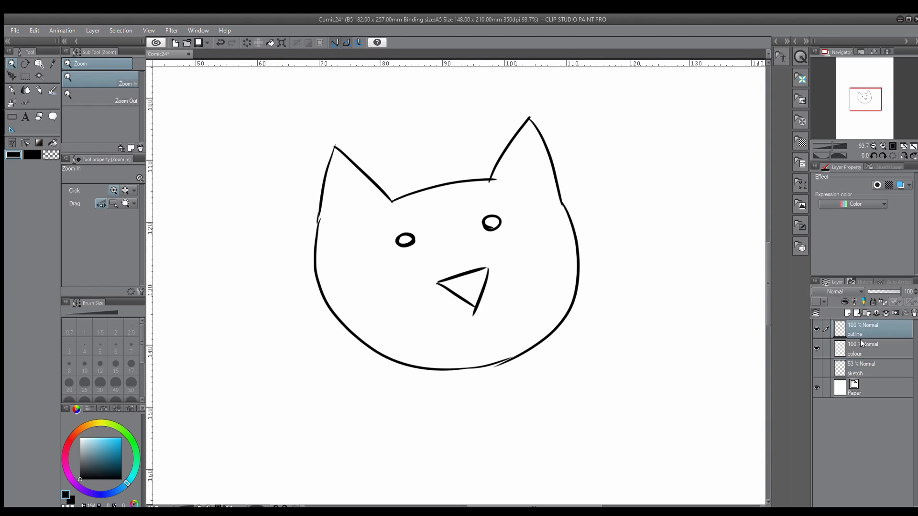
{"action": "left_click", "coordinate": [856, 347]}
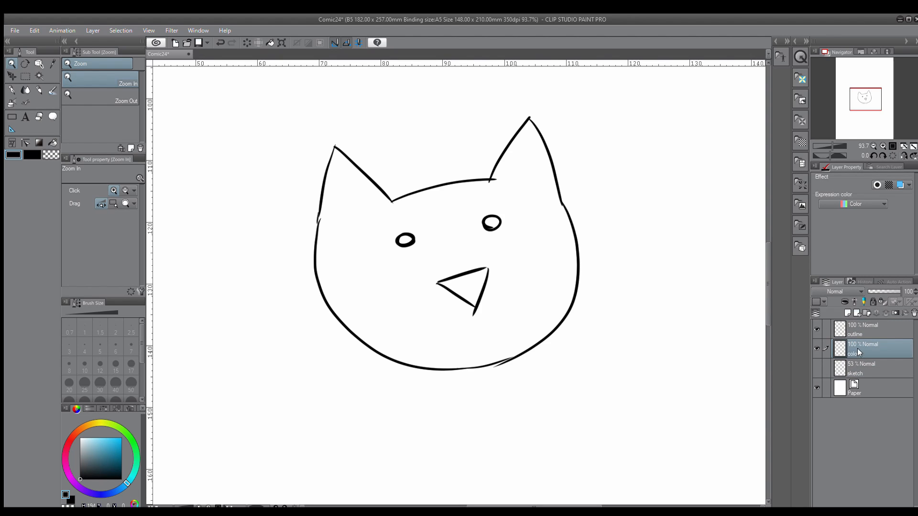
{"action": "left_click", "coordinate": [12, 90]}
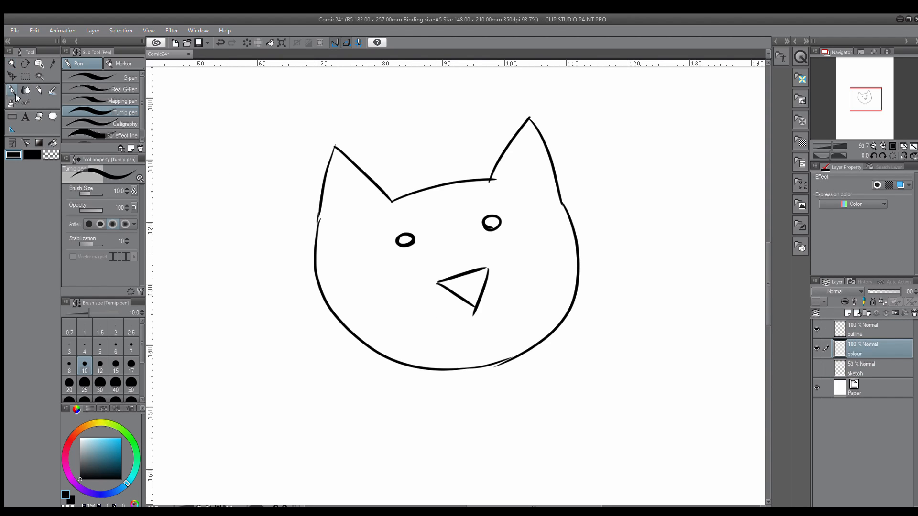
{"action": "left_click", "coordinate": [68, 472]}
{"action": "left_click_drag", "start_coordinate": [94, 447], "coordinate": [90, 441]}
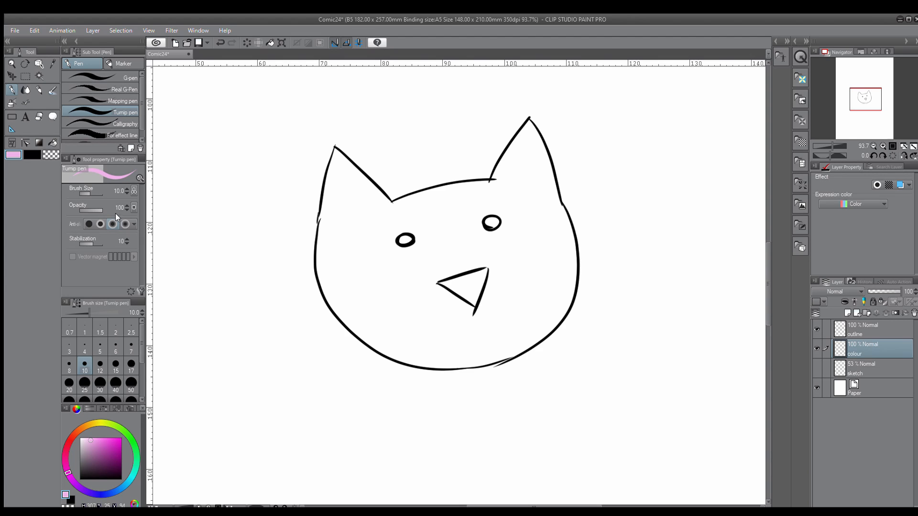
{"action": "left_click_drag", "start_coordinate": [91, 192], "coordinate": [93, 192]}
Try painting the middle of the cat's face light pink by hand, and undo the stroke
{"action": "mouse_move", "coordinate": [473, 266]}
{"action": "left_mouse_down"}
{"action": "mouse_move", "coordinate": [476, 242]}
{"action": "mouse_move", "coordinate": [441, 268]}
{"action": "mouse_move", "coordinate": [432, 240]}
{"action": "mouse_move", "coordinate": [417, 241]}
{"action": "mouse_move", "coordinate": [455, 217]}
{"action": "mouse_move", "coordinate": [510, 221]}
{"action": "mouse_move", "coordinate": [380, 245]}
{"action": "mouse_move", "coordinate": [441, 197]}
{"action": "mouse_move", "coordinate": [378, 212]}
{"action": "mouse_move", "coordinate": [510, 180]}
{"action": "mouse_move", "coordinate": [432, 204]}
{"action": "mouse_move", "coordinate": [460, 215]}
{"action": "mouse_move", "coordinate": [465, 231]}
{"action": "mouse_move", "coordinate": [376, 245]}
{"action": "left_mouse_up"}
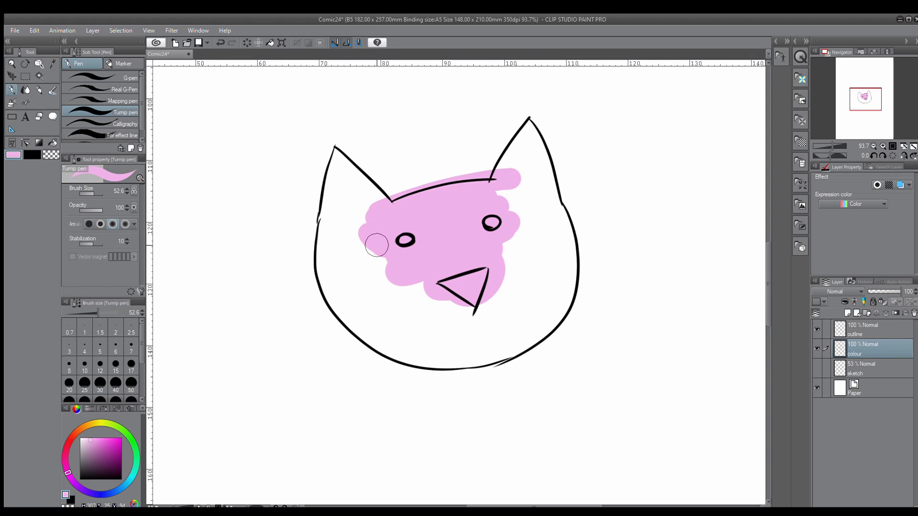
{"action": "key", "text": "ctrl+z"}
Choose the Fill tool that refers to other layers and set the outline layer as the reference layer
{"action": "left_click", "coordinate": [48, 138]}
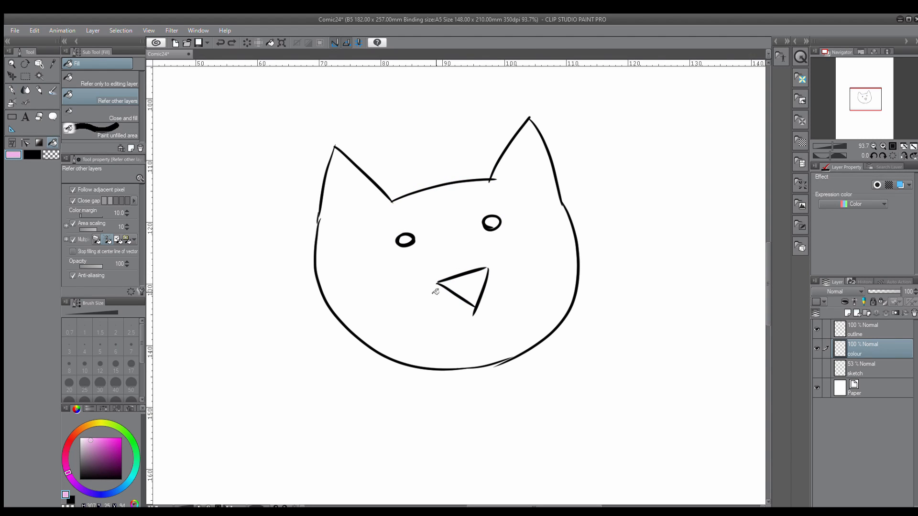
{"action": "left_click", "coordinate": [859, 326]}
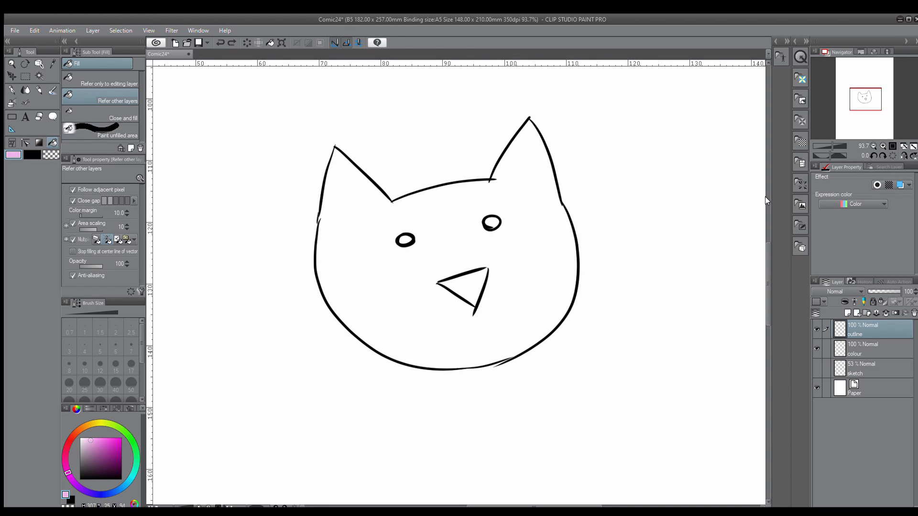
{"action": "left_click", "coordinate": [854, 302]}
On the colour layer, fill the cat's head, nose and both eyes with light pink
{"action": "left_click", "coordinate": [859, 349]}
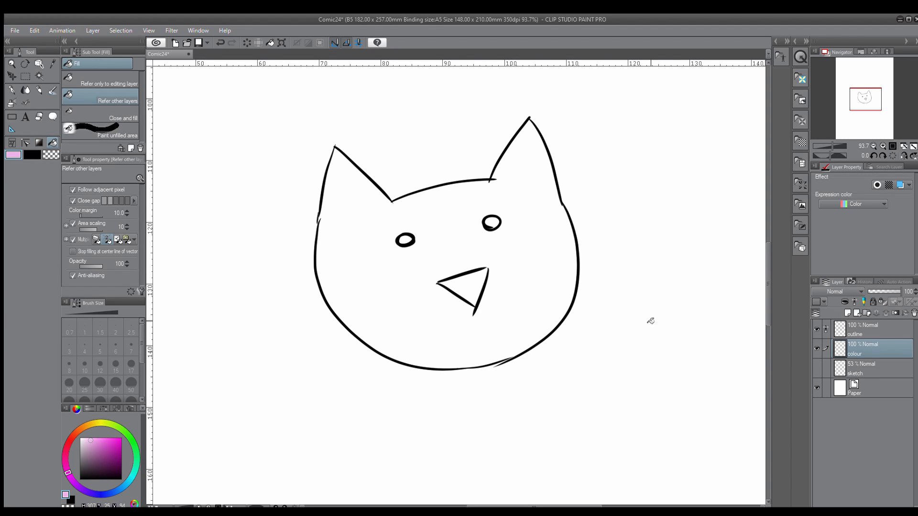
{"action": "left_click", "coordinate": [376, 274]}
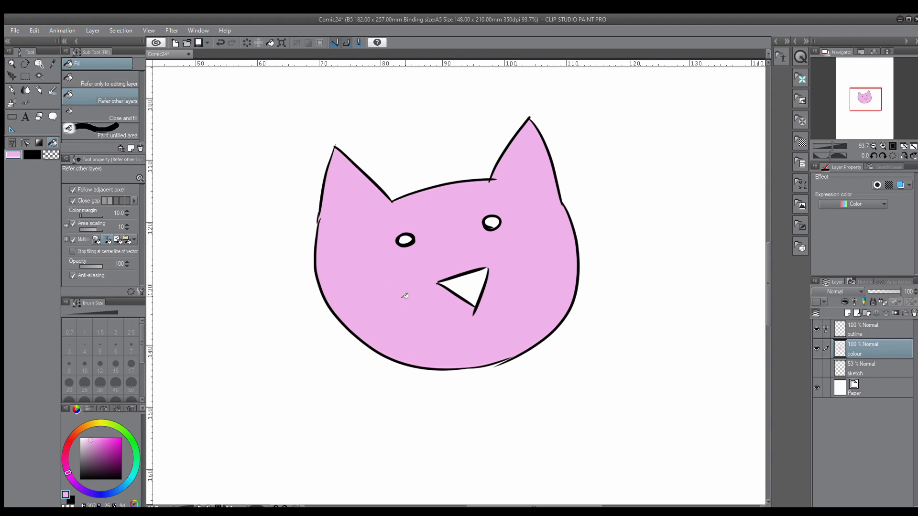
{"action": "left_click", "coordinate": [461, 287]}
{"action": "left_click", "coordinate": [490, 222]}
{"action": "left_click", "coordinate": [406, 239]}
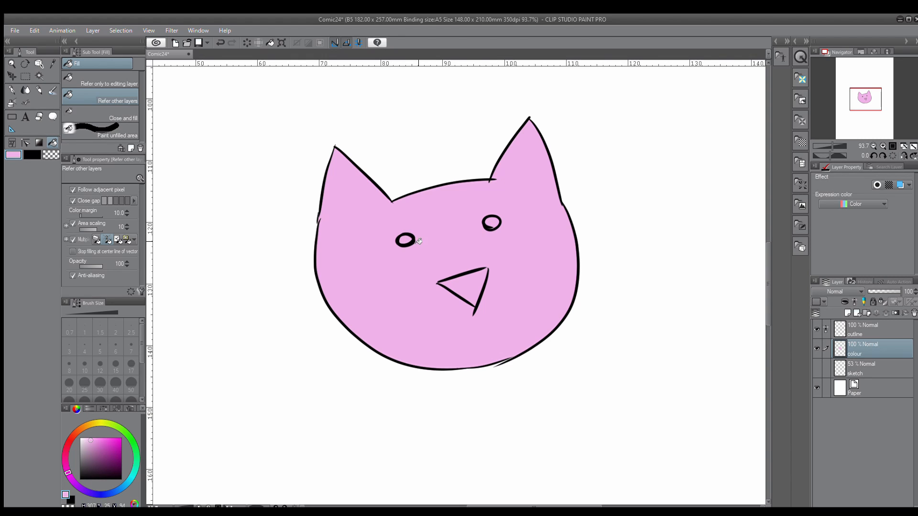
Add a new raster layer directly above the colour layer and choose a darker pink for the Turnip pen
{"action": "left_click", "coordinate": [11, 89]}
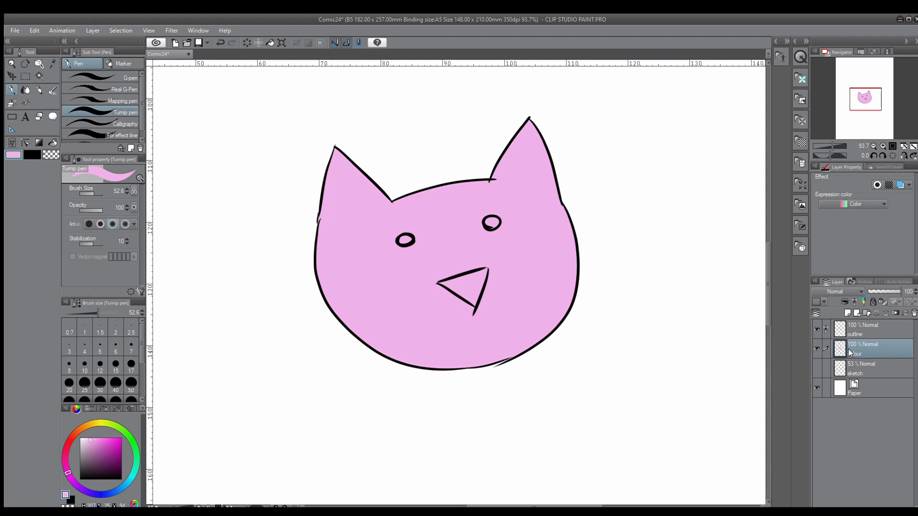
{"action": "left_click", "coordinate": [847, 312]}
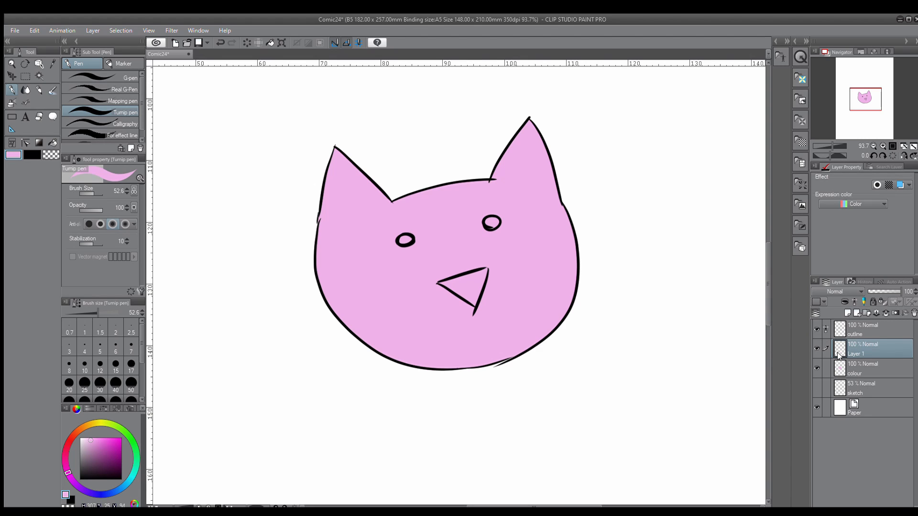
{"action": "left_click_drag", "start_coordinate": [93, 444], "coordinate": [98, 446]}
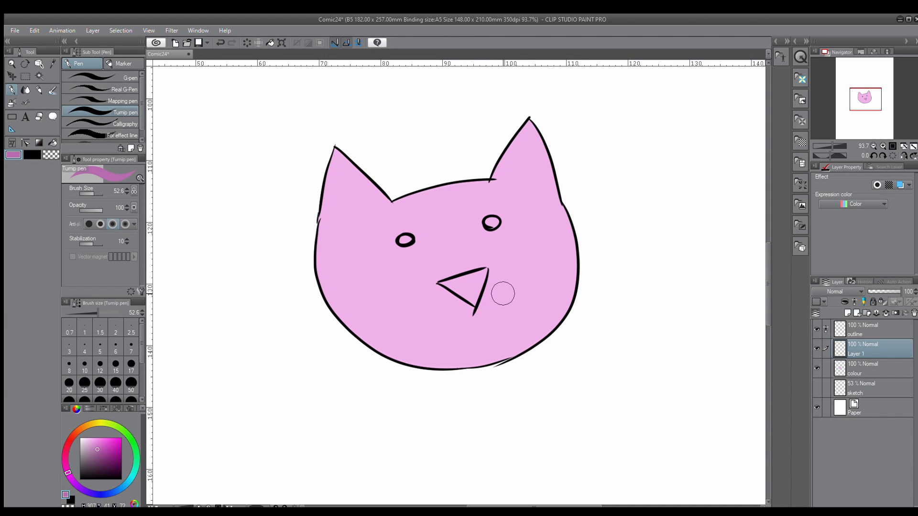
Paint a darker pink shadow along the head's right edge and chin, and erase the spill below the outline
{"action": "mouse_move", "coordinate": [570, 217]}
{"action": "left_mouse_down"}
{"action": "mouse_move", "coordinate": [580, 257]}
{"action": "mouse_move", "coordinate": [540, 351]}
{"action": "mouse_move", "coordinate": [472, 378]}
{"action": "left_mouse_up"}
{"action": "key", "text": "ctrl+z"}
{"action": "mouse_move", "coordinate": [560, 215]}
{"action": "left_mouse_down"}
{"action": "mouse_move", "coordinate": [569, 274]}
{"action": "mouse_move", "coordinate": [536, 315]}
{"action": "left_mouse_up"}
{"action": "left_click_drag", "start_coordinate": [567, 284], "coordinate": [500, 354]}
{"action": "left_click_drag", "start_coordinate": [551, 313], "coordinate": [447, 365]}
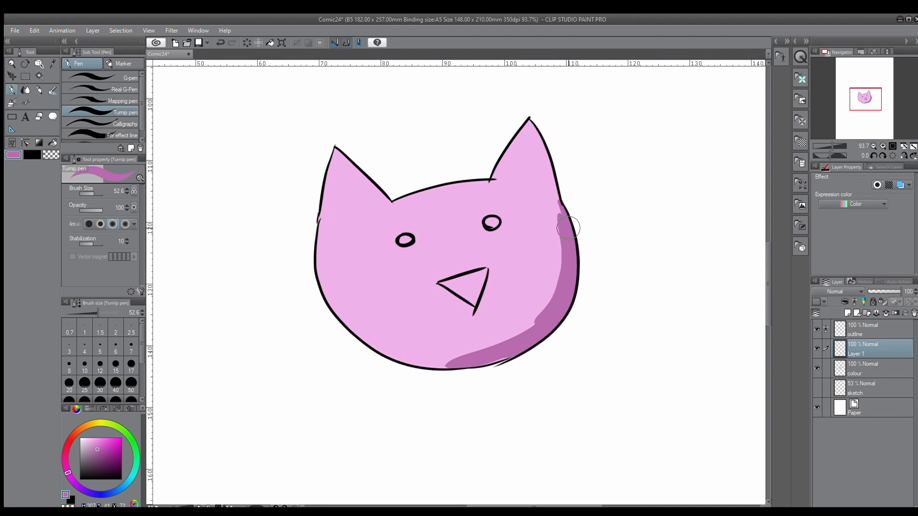
{"action": "left_click_drag", "start_coordinate": [555, 193], "coordinate": [570, 295]}
{"action": "mouse_move", "coordinate": [556, 243]}
{"action": "left_mouse_down"}
{"action": "mouse_move", "coordinate": [530, 349]}
{"action": "mouse_move", "coordinate": [559, 291]}
{"action": "mouse_move", "coordinate": [518, 340]}
{"action": "mouse_move", "coordinate": [440, 368]}
{"action": "mouse_move", "coordinate": [404, 367]}
{"action": "left_mouse_up"}
{"action": "left_click", "coordinate": [39, 117]}
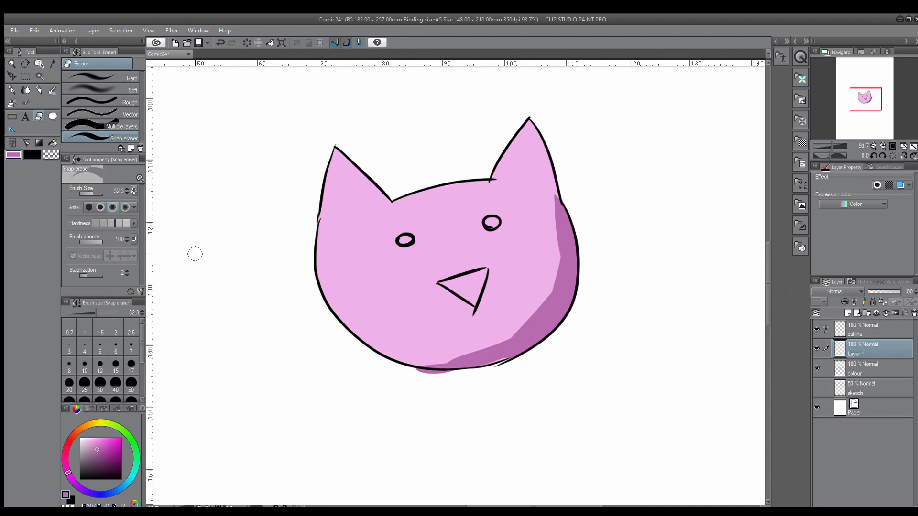
{"action": "left_click_drag", "start_coordinate": [428, 377], "coordinate": [421, 371]}
Shade the nose edges, the left ear's outer edge and the right ear's inner edge in darker pink
{"action": "left_click", "coordinate": [12, 89]}
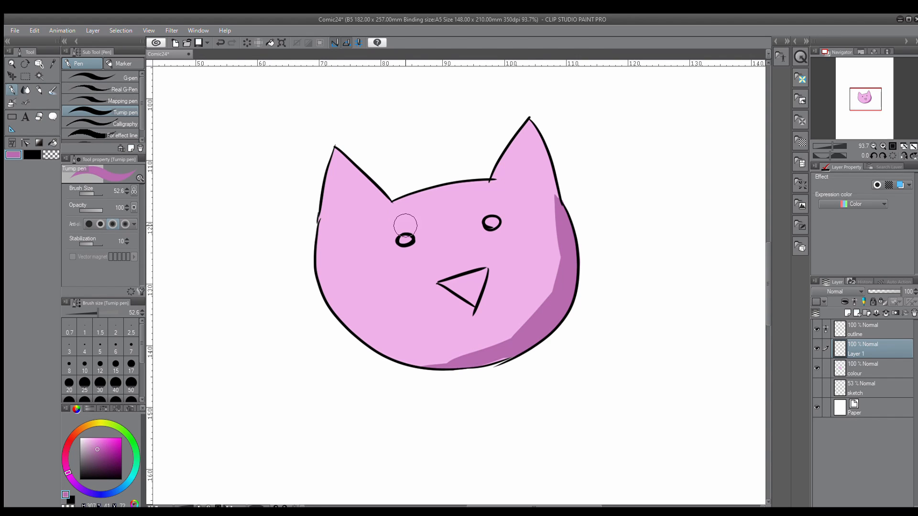
{"action": "mouse_move", "coordinate": [455, 295]}
{"action": "left_mouse_down"}
{"action": "mouse_move", "coordinate": [476, 307]}
{"action": "mouse_move", "coordinate": [484, 284]}
{"action": "mouse_move", "coordinate": [478, 321]}
{"action": "left_mouse_up"}
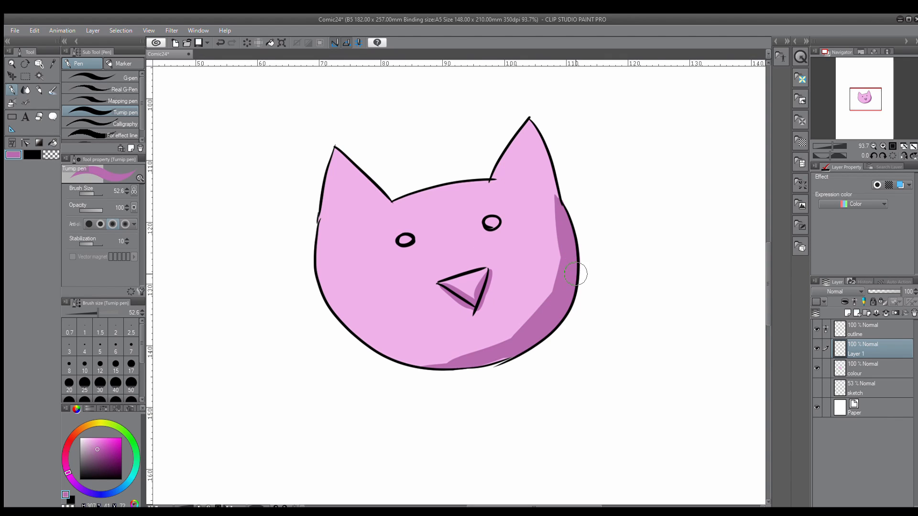
{"action": "left_click_drag", "start_coordinate": [334, 152], "coordinate": [320, 216]}
{"action": "left_click_drag", "start_coordinate": [525, 126], "coordinate": [493, 182]}
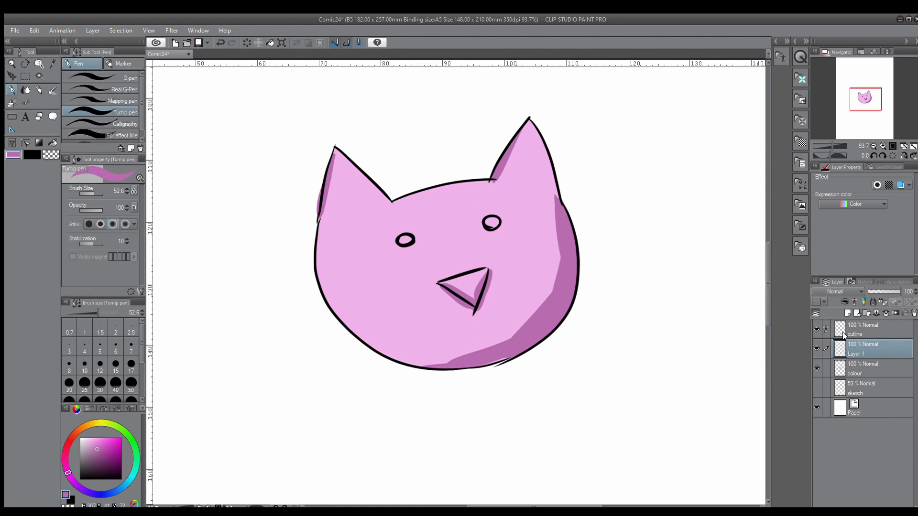
Show the sketch layer to compare it with the coloured drawing, and hide it again
{"action": "left_click", "coordinate": [816, 386]}
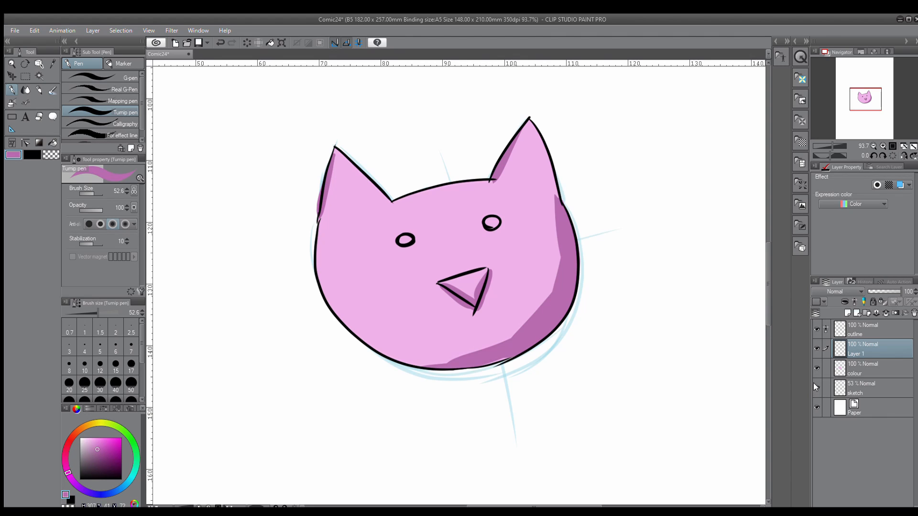
{"action": "left_click", "coordinate": [815, 385]}
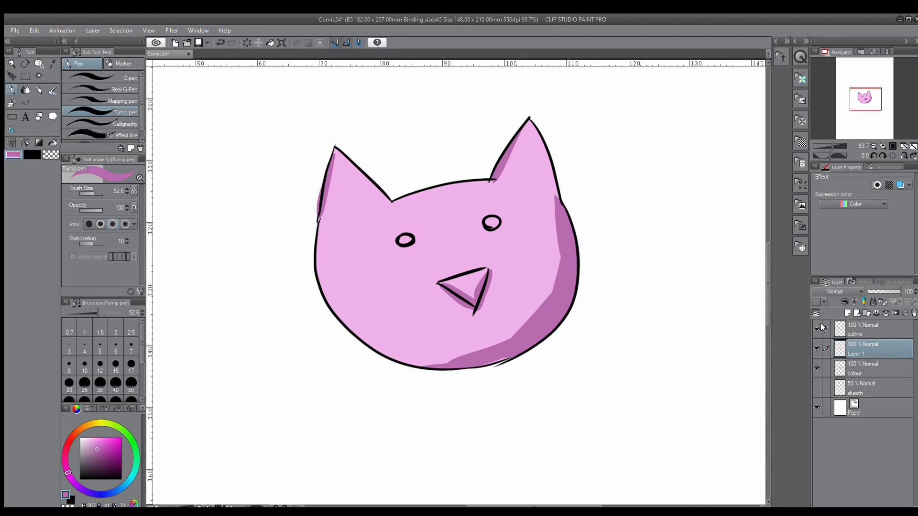
{"action": "left_click", "coordinate": [852, 368]}
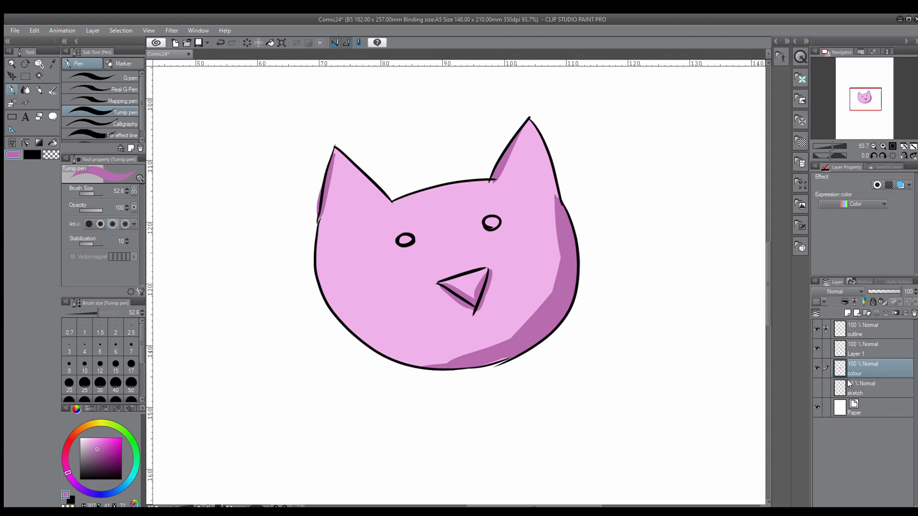
Lighten the darker pink shading on Layer 1 with a tonal correction
{"action": "left_click", "coordinate": [858, 353]}
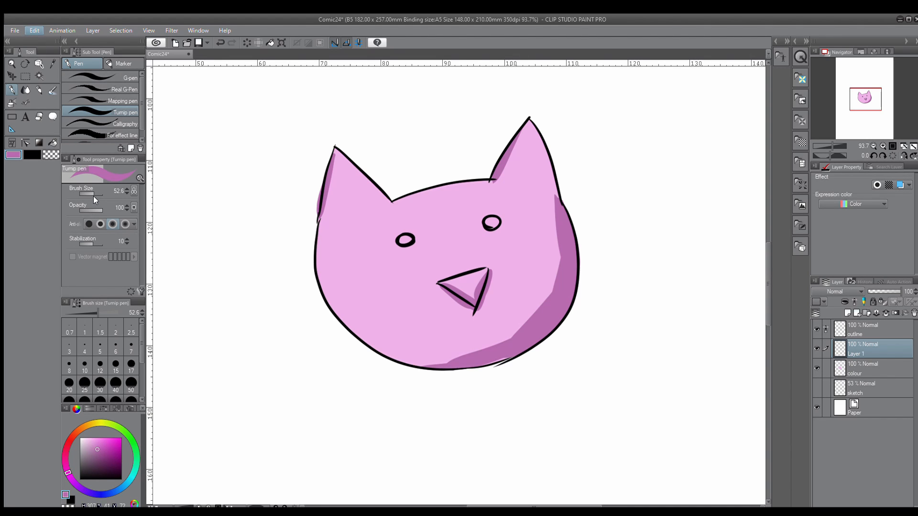
{"action": "left_click", "coordinate": [207, 212]}
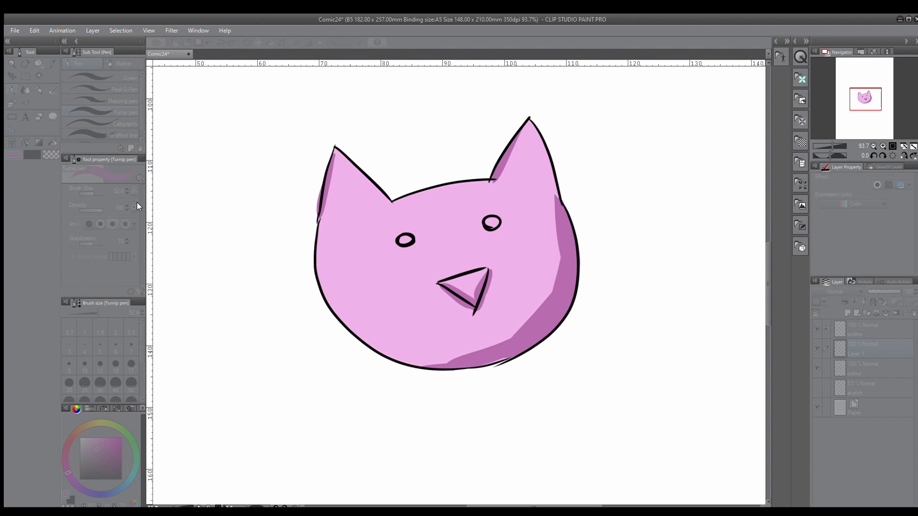
{"action": "mouse_move", "coordinate": [142, 207]}
{"action": "left_mouse_down"}
{"action": "mouse_move", "coordinate": [121, 208]}
{"action": "mouse_move", "coordinate": [146, 204]}
{"action": "left_mouse_up"}
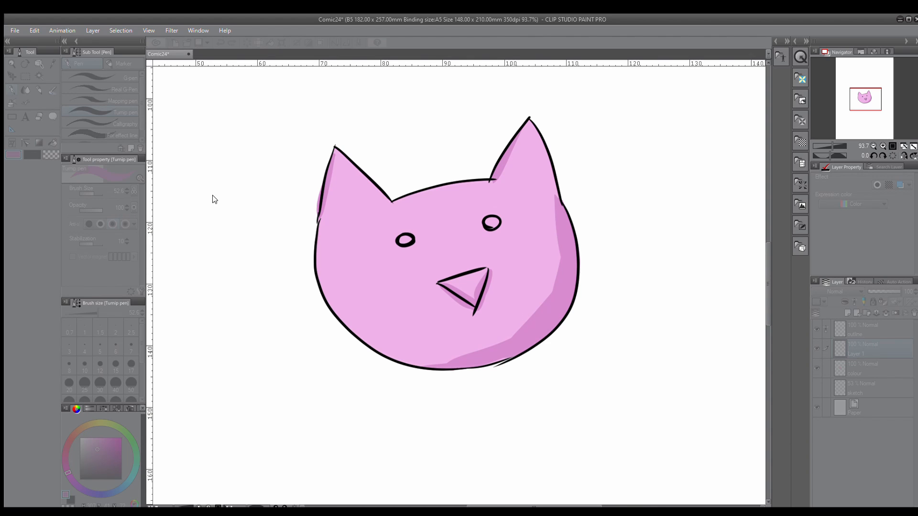
{"action": "left_click", "coordinate": [204, 190]}
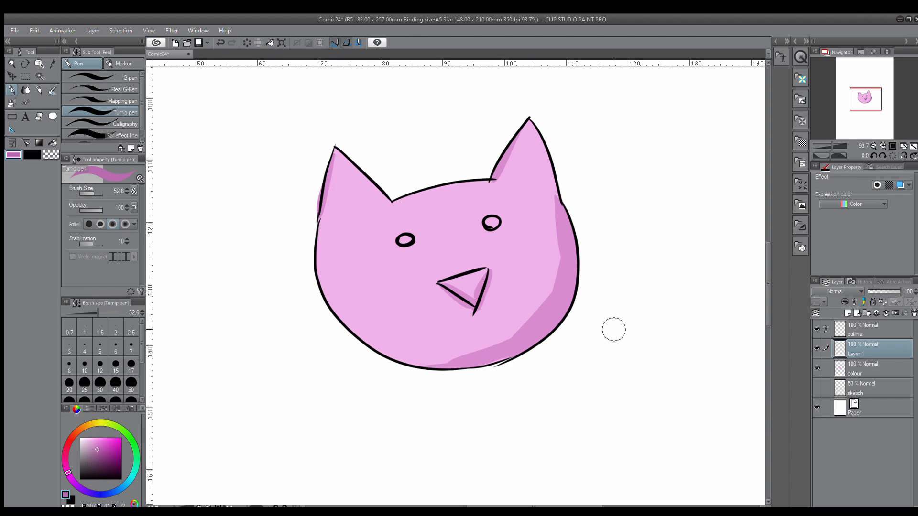
{"action": "left_click", "coordinate": [851, 328]}
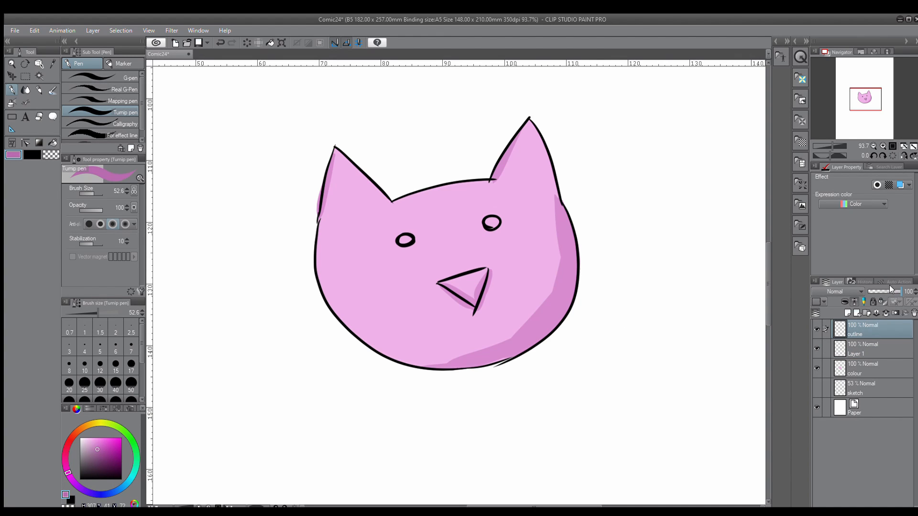
{"action": "mouse_move", "coordinate": [889, 286]}
{"action": "left_mouse_down"}
{"action": "mouse_move", "coordinate": [880, 290]}
{"action": "mouse_move", "coordinate": [902, 290]}
{"action": "left_mouse_up"}
{"action": "left_click_drag", "start_coordinate": [767, 274], "coordinate": [764, 271]}
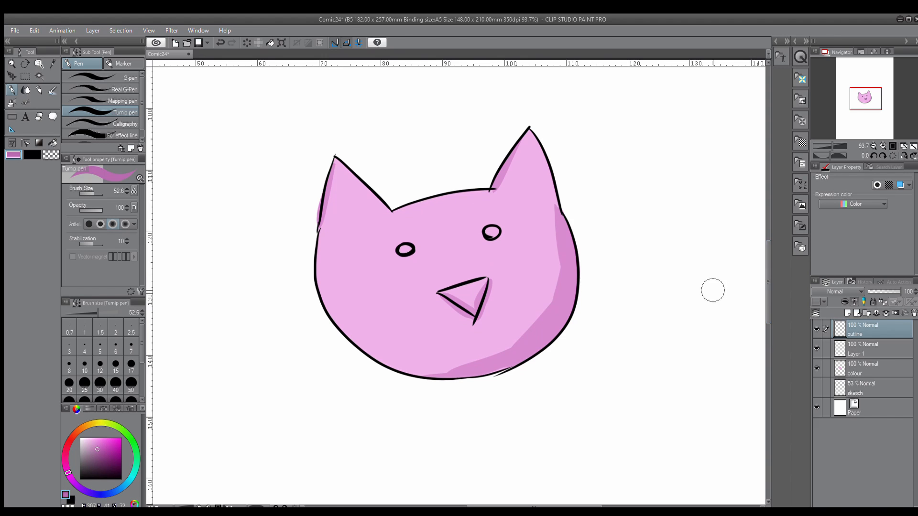